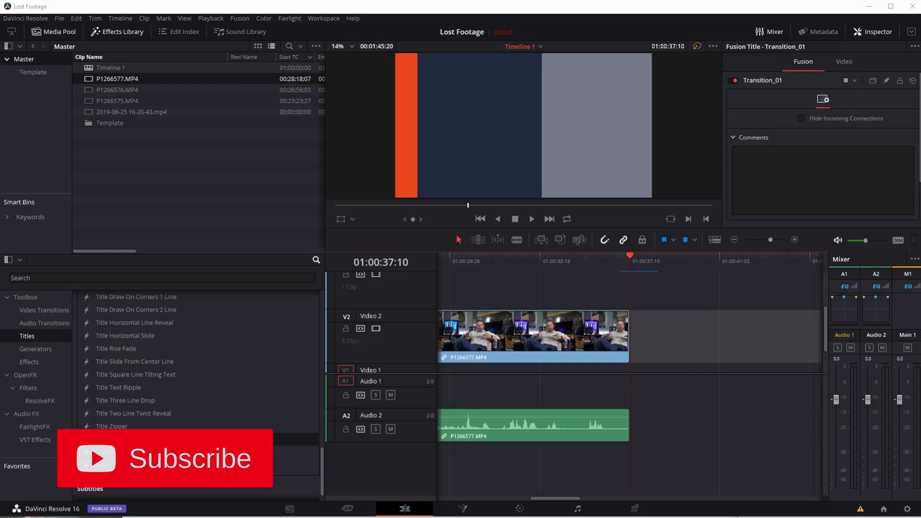
Switch to the Media page and find the Camping - San Gabriel Dec 2018.mov clip in Delivery.
left_click(261, 12)
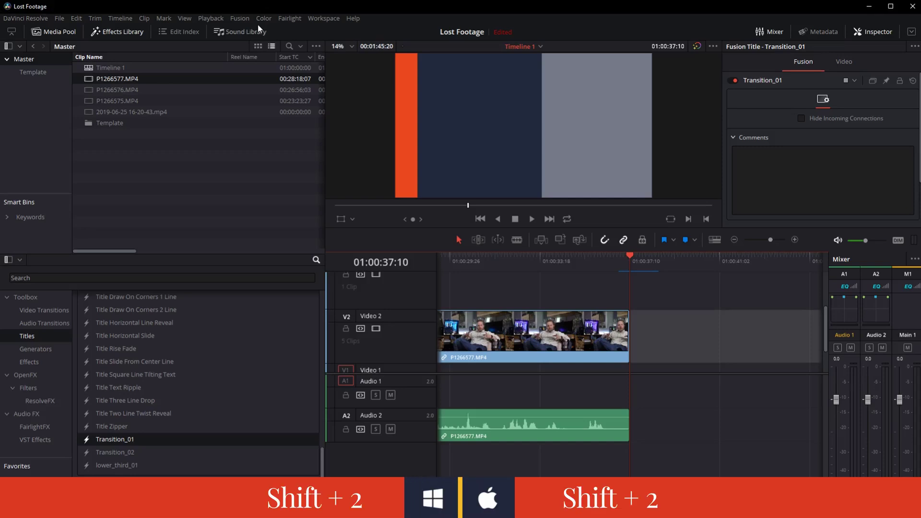
key("shift+2")
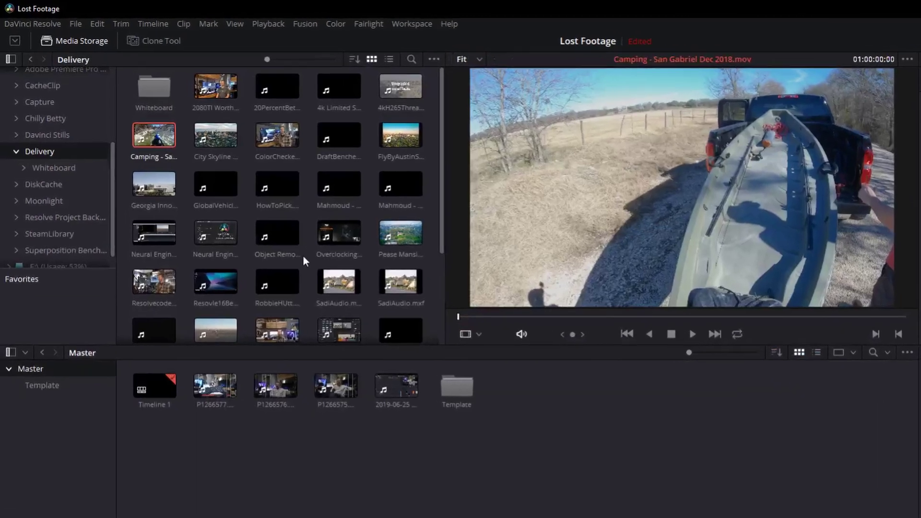
scroll(241, 210, "down", 2)
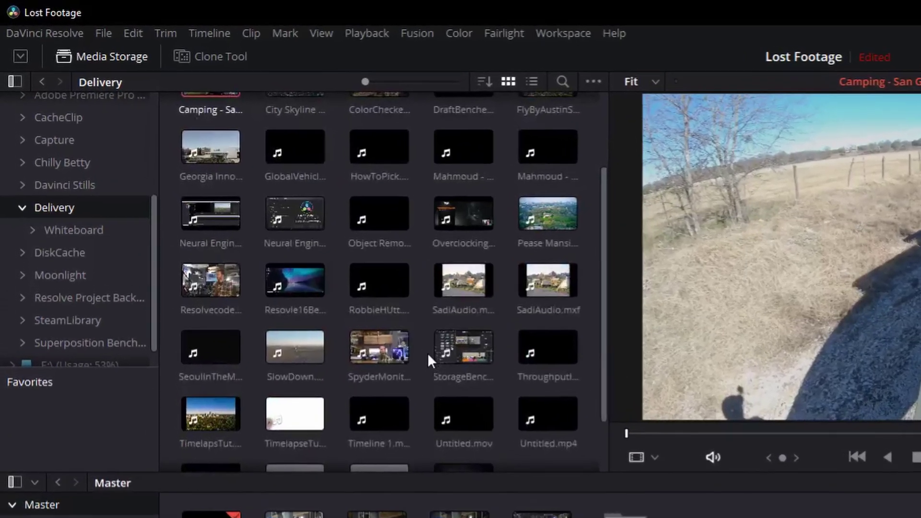
scroll(338, 288, "up", 1)
scroll(457, 377, "up", 1)
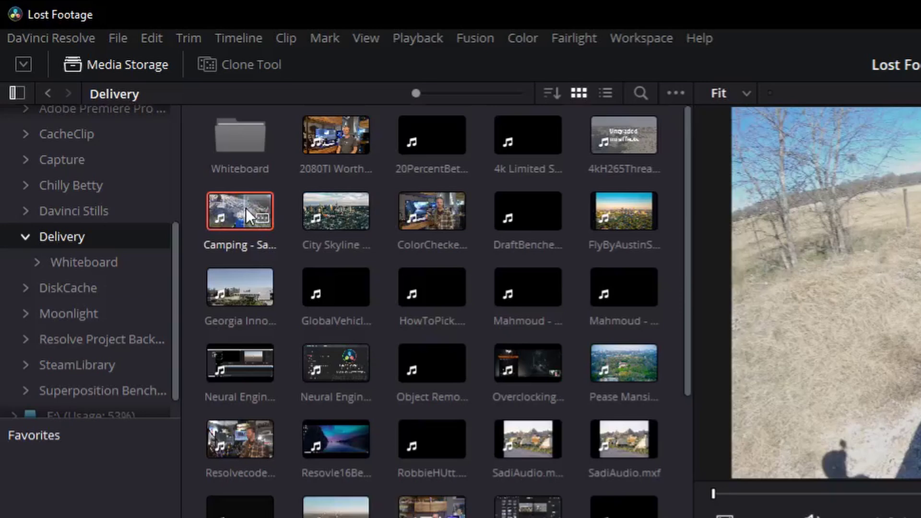
right_click(246, 209)
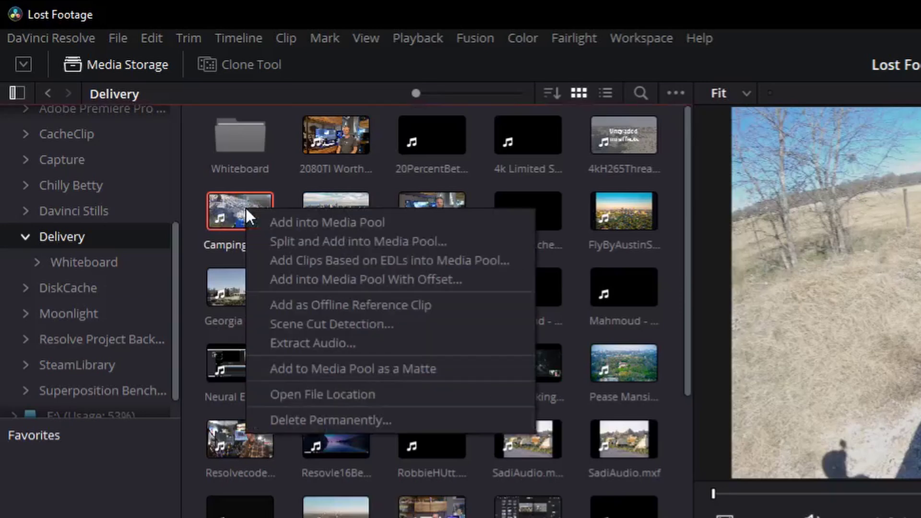
Run Scene Cut Detection on the Camping clip and try several threshold levels on the graph.
left_click(320, 322)
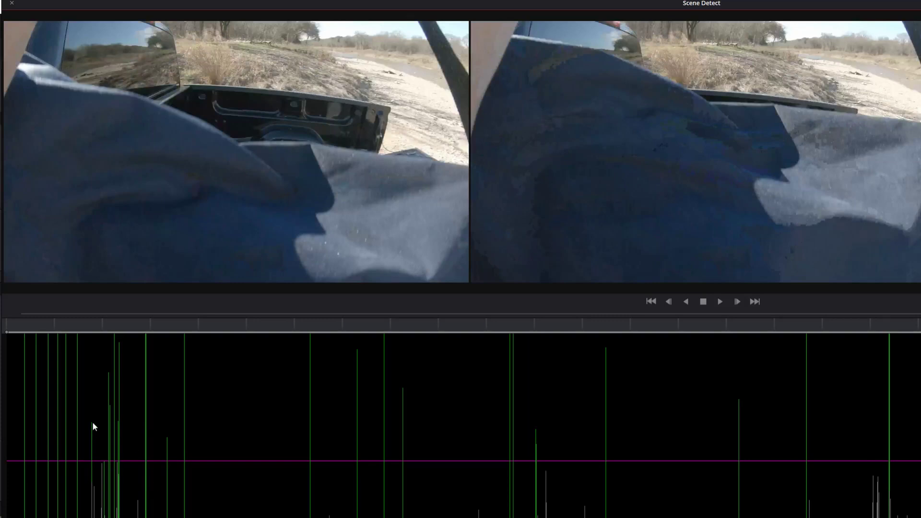
left_click_drag(161, 460, 163, 435)
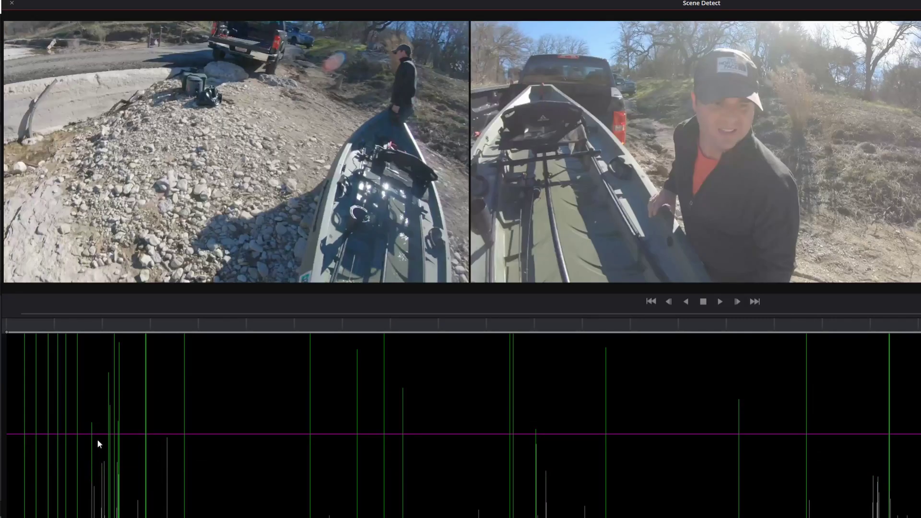
mouse_move(197, 433)
left_mouse_down()
mouse_move(197, 408)
mouse_move(199, 437)
left_mouse_up()
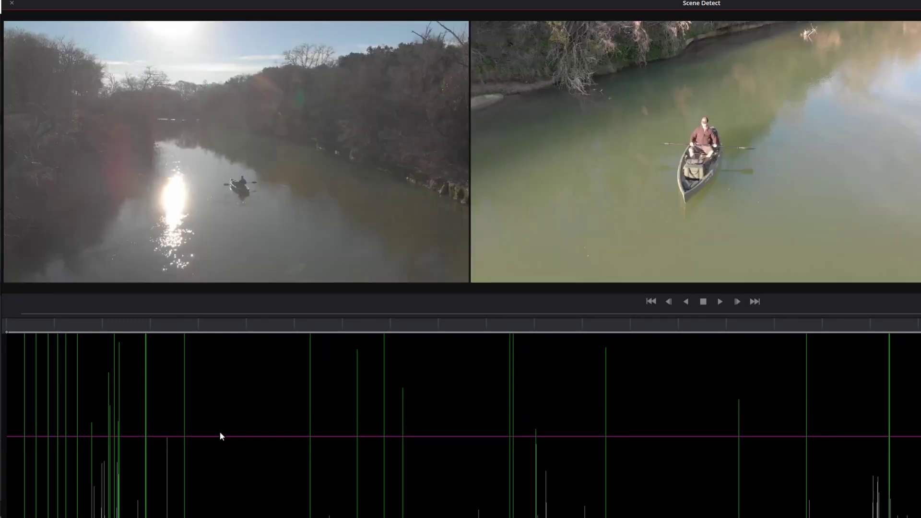
mouse_move(220, 434)
left_mouse_down()
mouse_move(216, 397)
mouse_move(210, 439)
left_mouse_up()
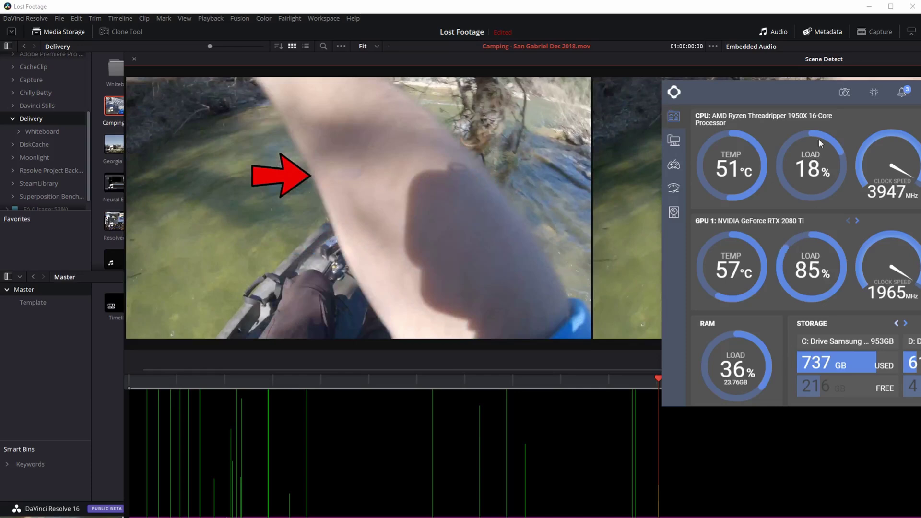
Dismiss the monitor overlay and preview detected scenes 36 through 43.
key("Escape")
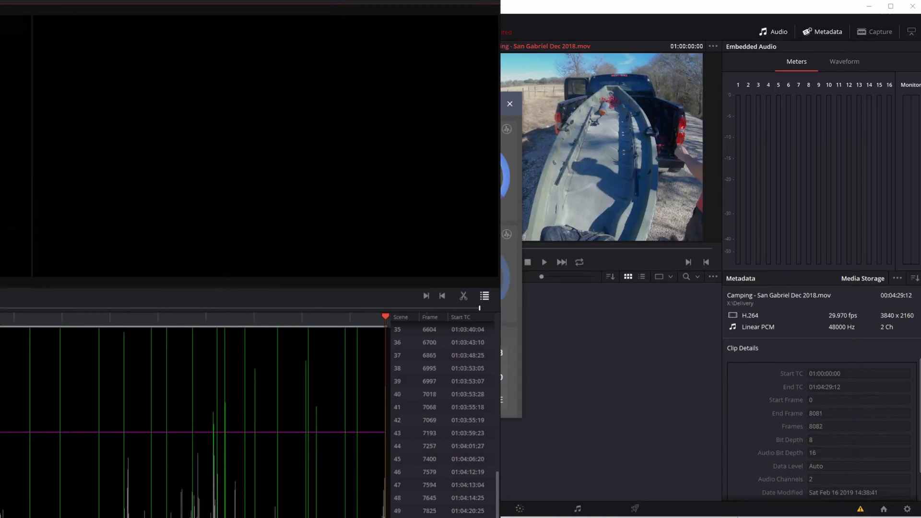
scroll(448, 398, "down", 1)
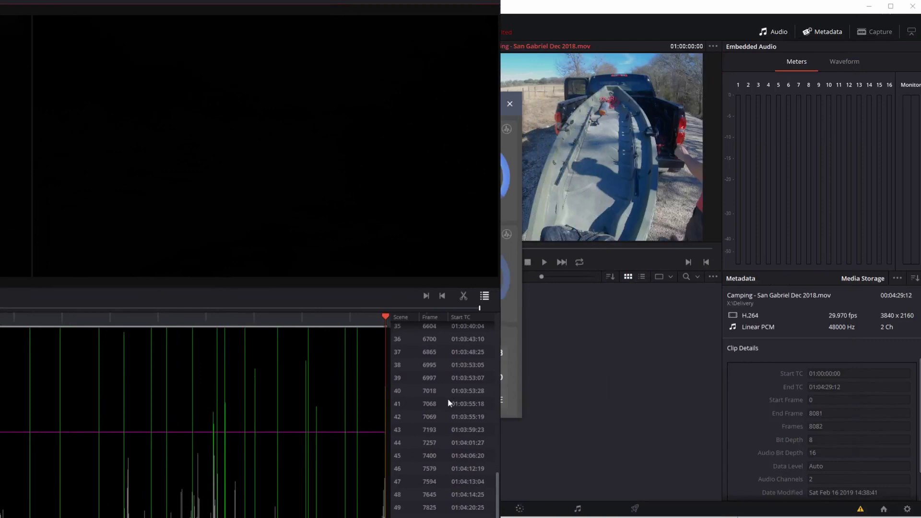
left_click(430, 365)
left_click(420, 352)
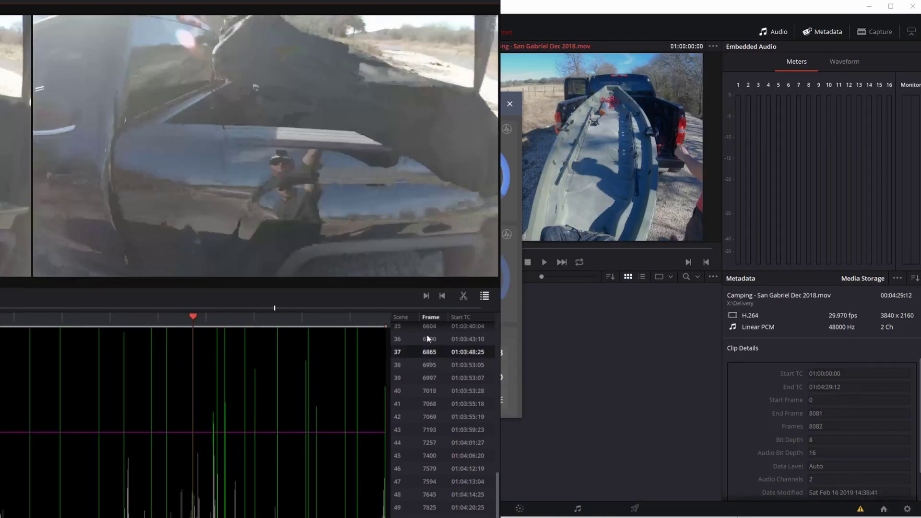
left_click(429, 338)
left_click(426, 378)
left_click(427, 403)
left_click(431, 430)
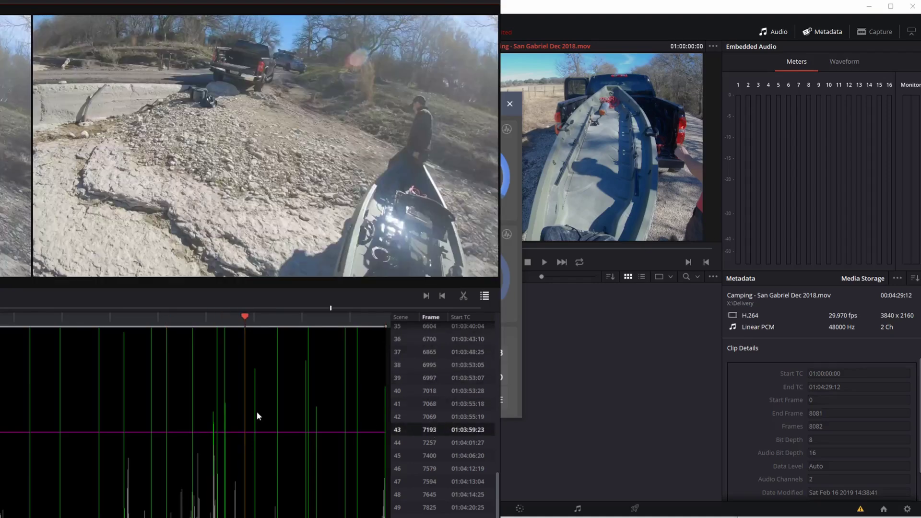
Raise the cut threshold twice, rechecking scenes 26, 27 and 13, and move the window aside.
left_click_drag(255, 433, 264, 416)
left_click(433, 368)
left_click(430, 379)
left_click(430, 368)
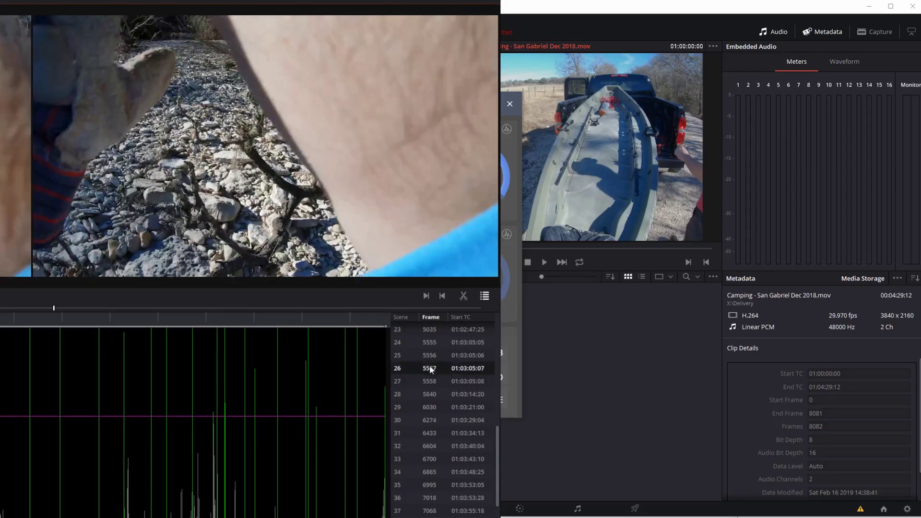
left_click_drag(263, 416, 269, 405)
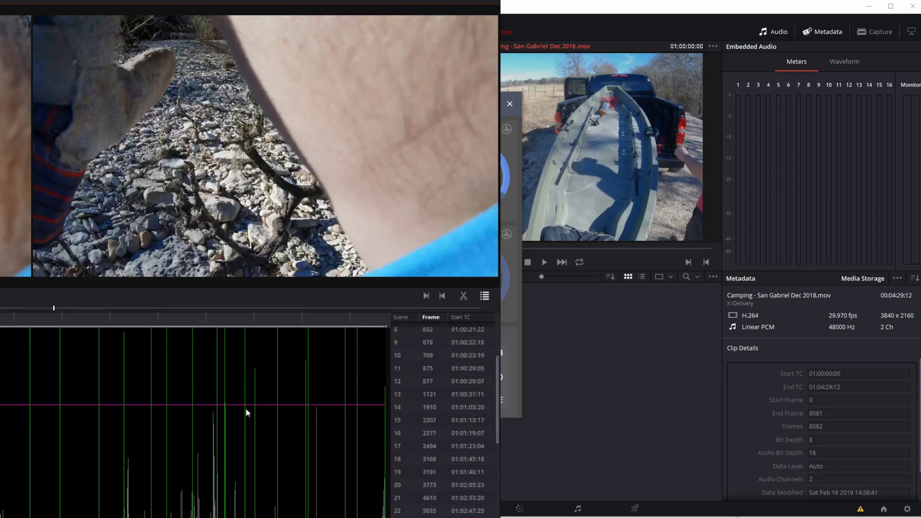
left_click(433, 396)
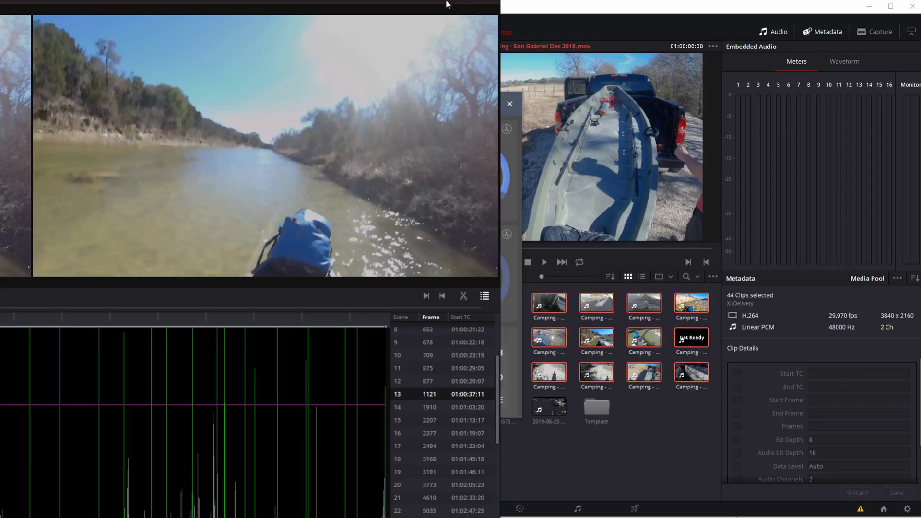
left_click_drag(479, 1, 622, 123)
Close the Scene Detect window and move the system monitor overlay out of the way.
left_click(376, 104)
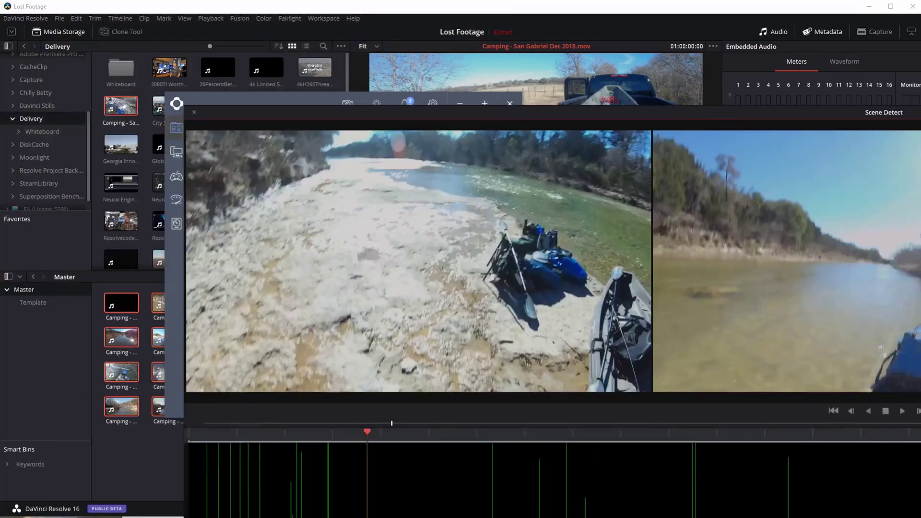
left_click(295, 94)
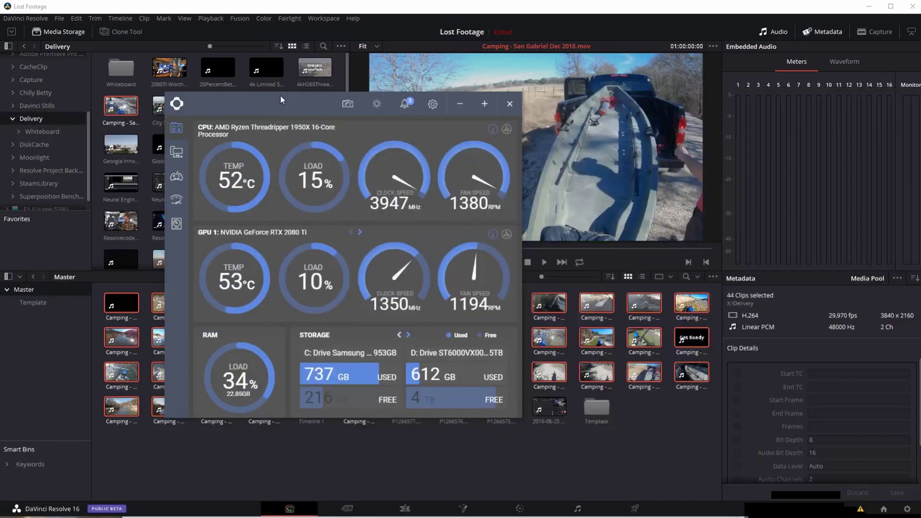
left_click_drag(292, 105, 243, 94)
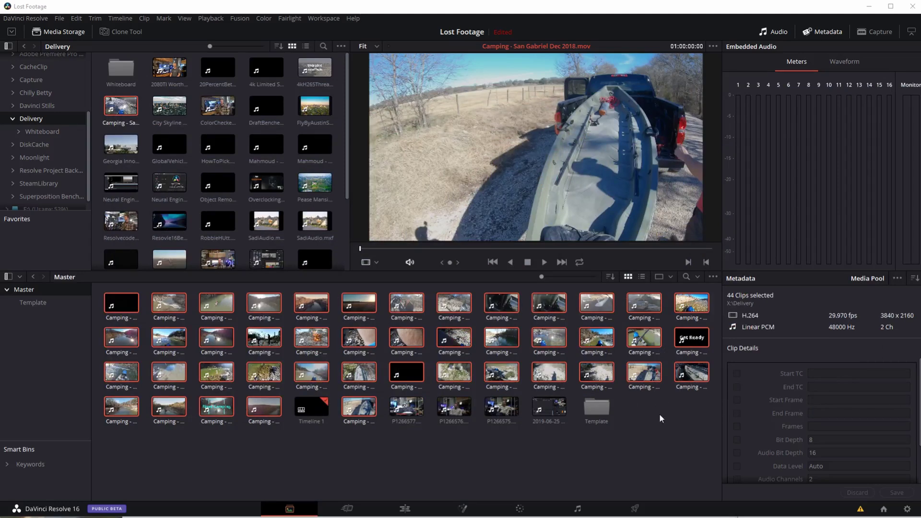
Load a row-4 split clip (01:00:08:21–01:00:10:21), scrub it and play it through.
left_click(648, 419)
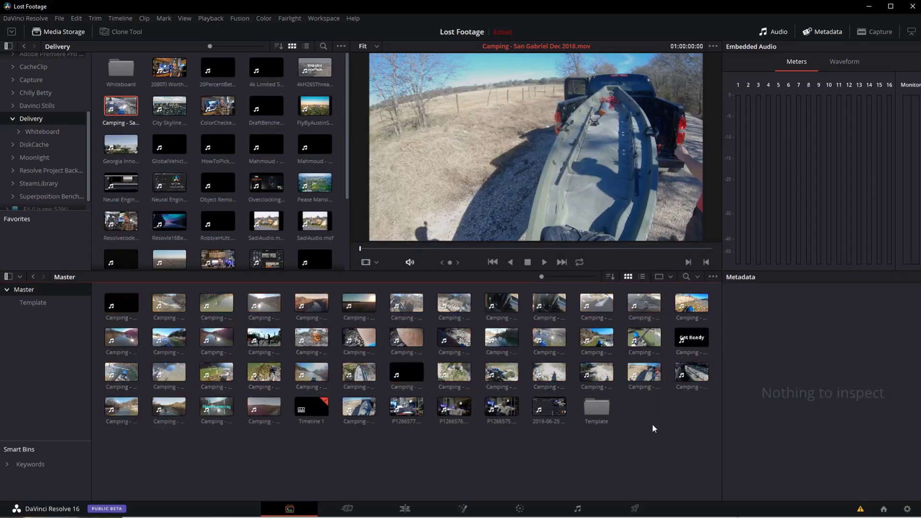
left_click(170, 414)
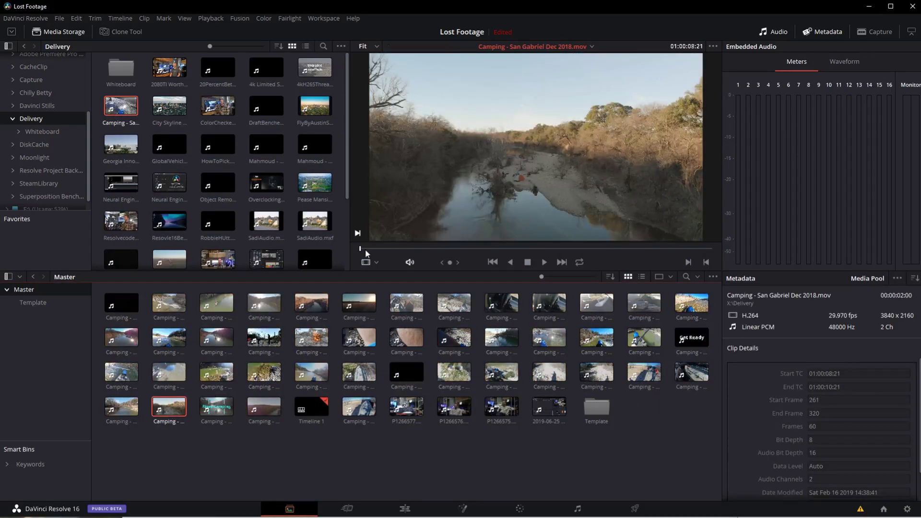
left_click_drag(396, 247, 574, 249)
key("space")
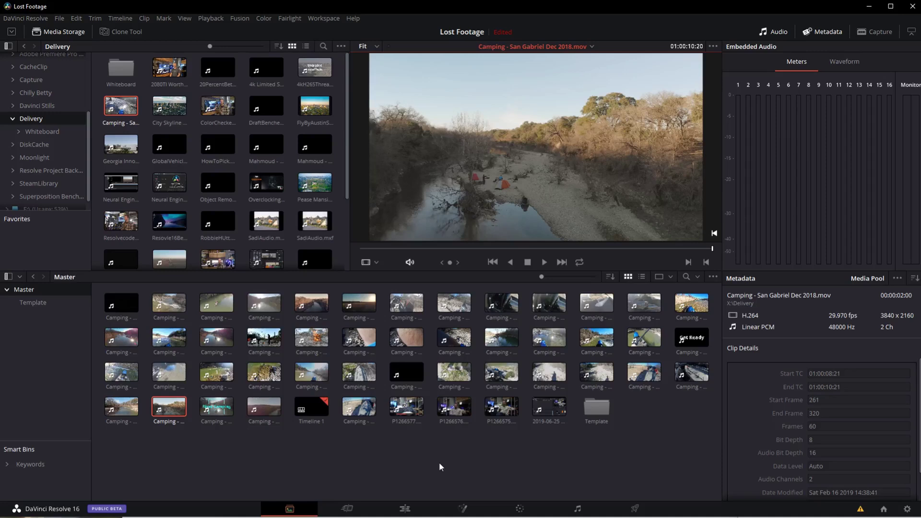
Open File > Media Management and bring the dialog into full view.
left_click(60, 18)
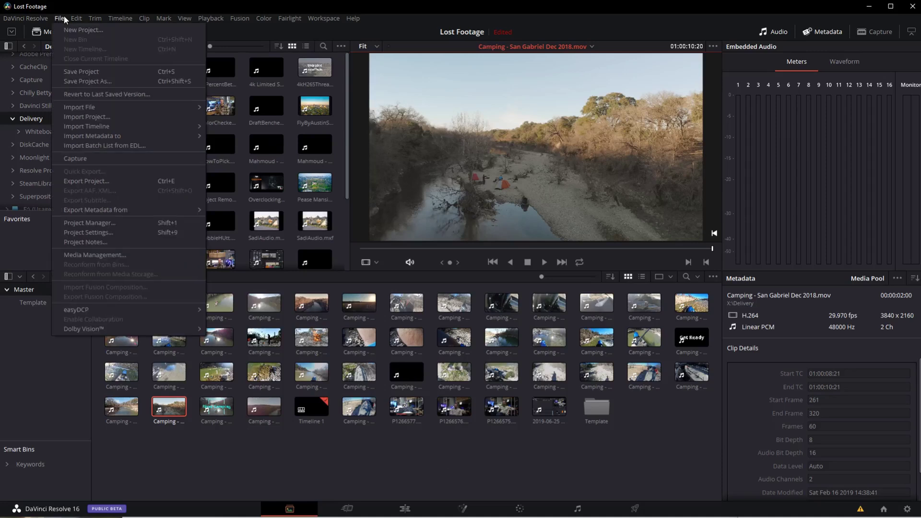
left_click(95, 255)
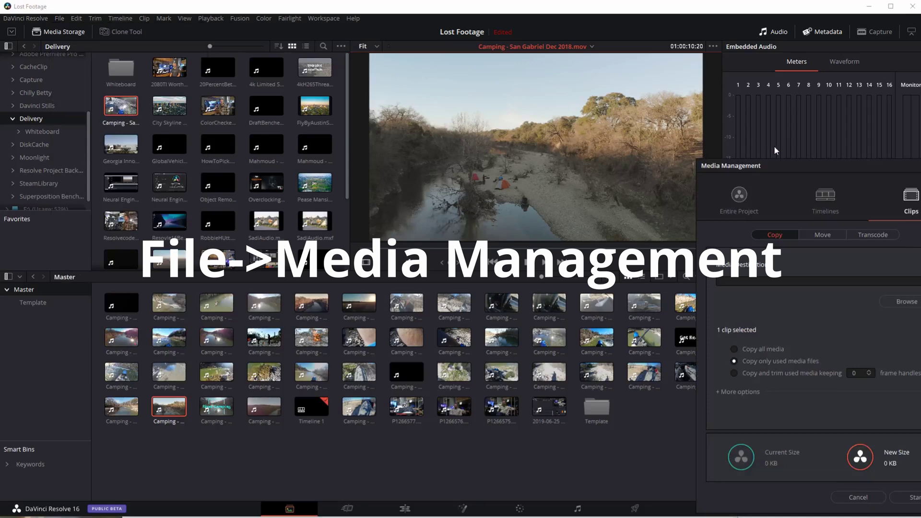
left_click_drag(748, 165, 131, 48)
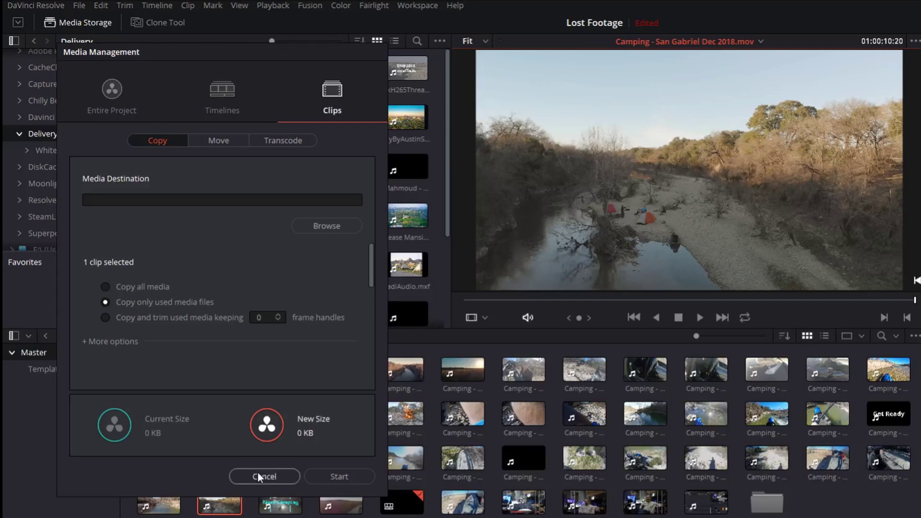
Set the entire project to Move only used media files (2.07 GB), then pick a destination.
left_click(220, 96)
left_click(119, 95)
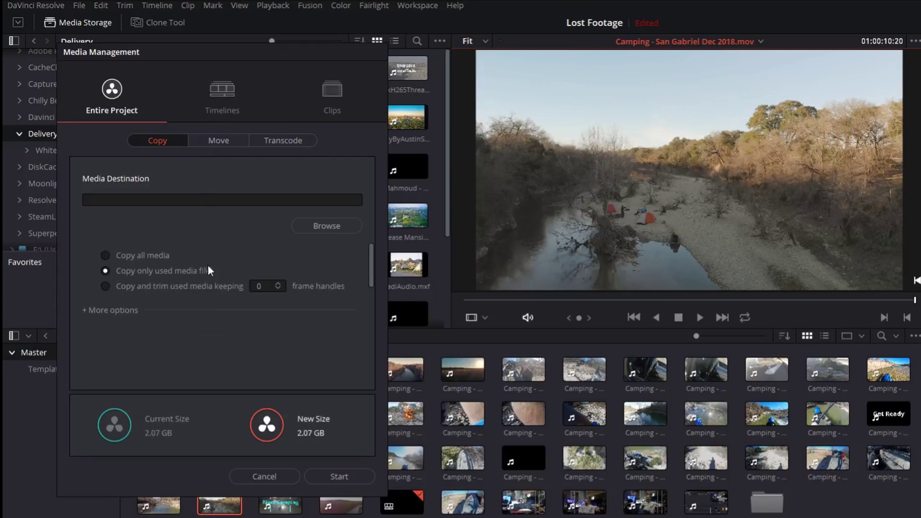
left_click(217, 140)
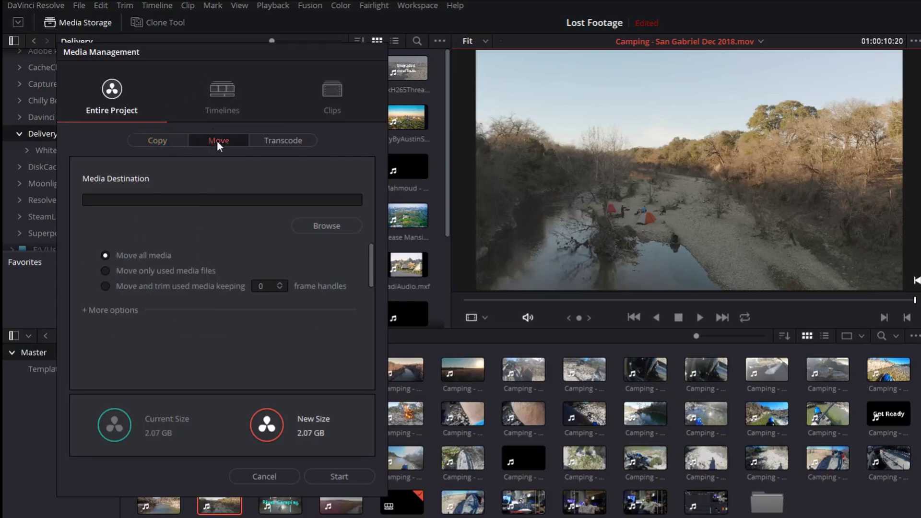
left_click(287, 139)
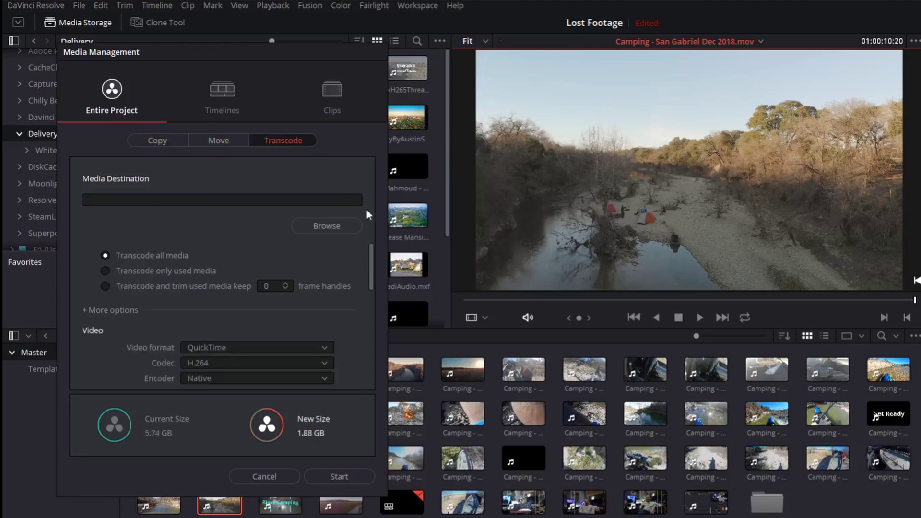
left_click(218, 141)
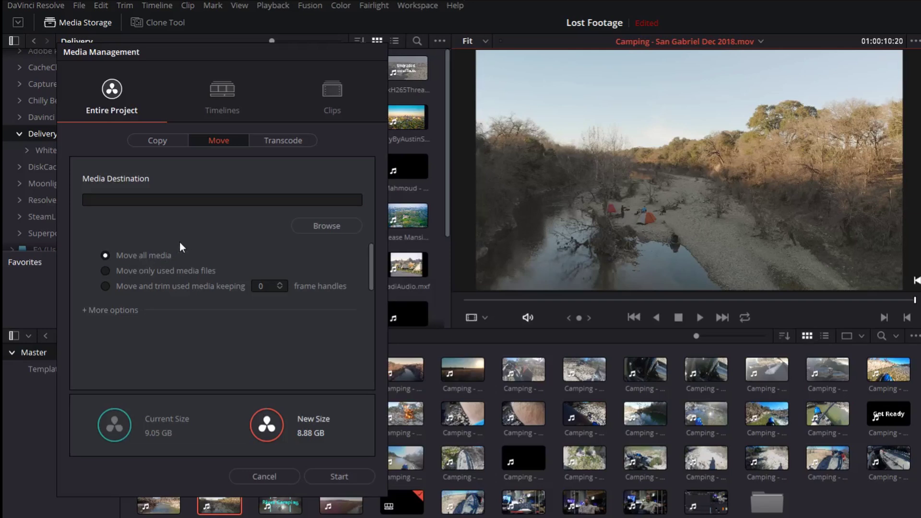
left_click(106, 272)
left_click(313, 229)
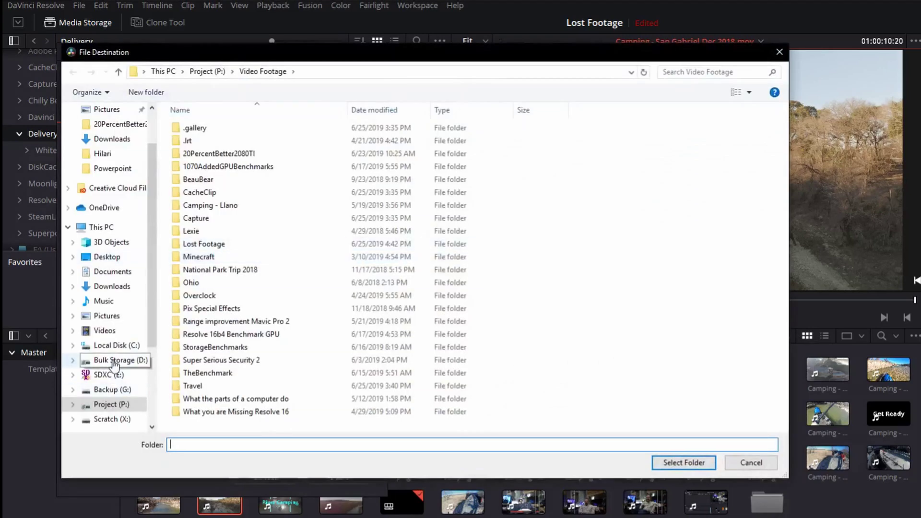
Look through the Bulk Storage (D:) folders, then cancel the picker without choosing a destination.
left_click(109, 358)
left_click_drag(264, 55, 578, 44)
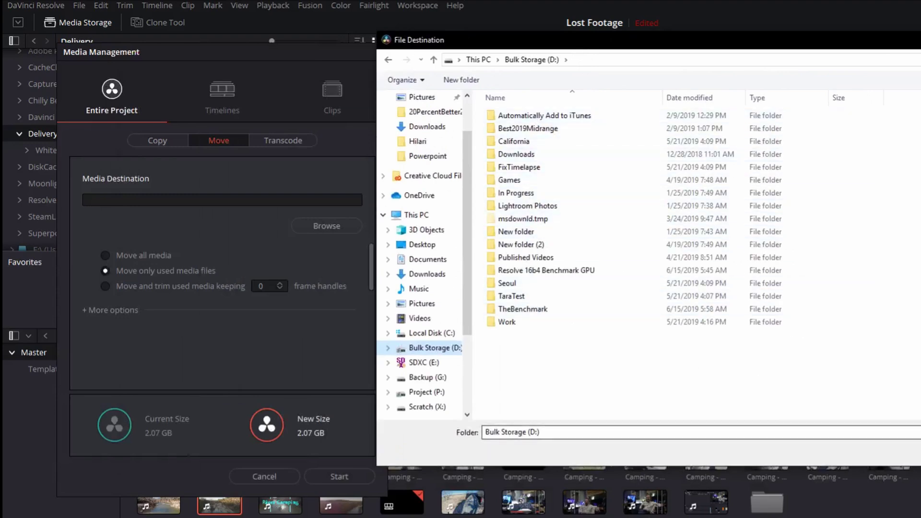
key("Escape")
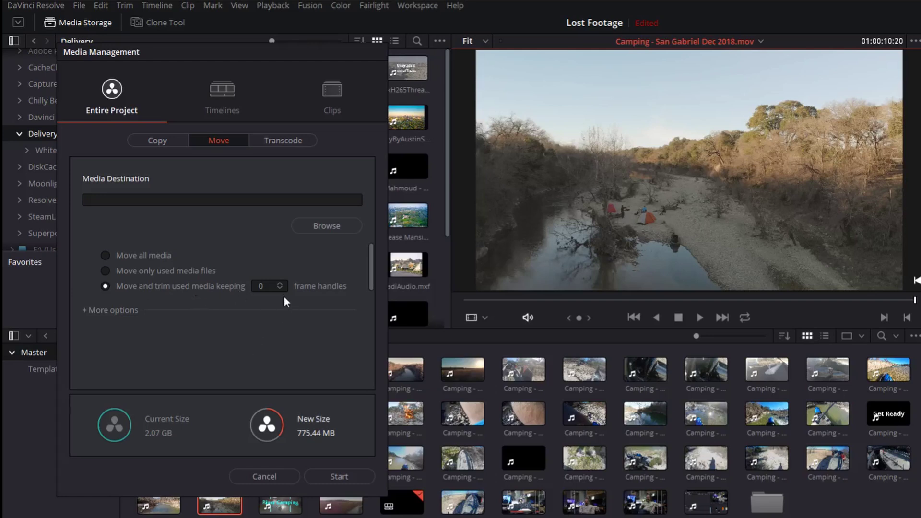
Keep frame handles at 0 and reveal the extra move options, leaving them all unchecked.
left_click(282, 283)
left_click(308, 308)
left_click(88, 310)
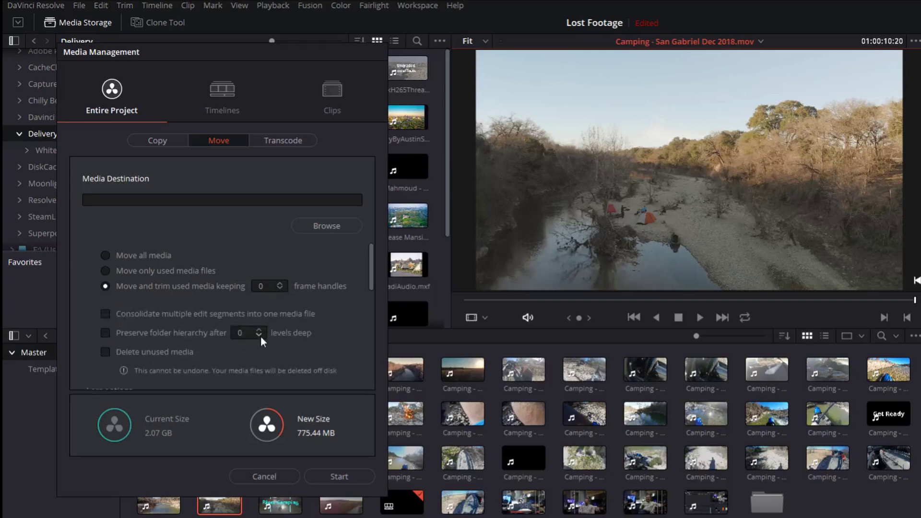
scroll(268, 331, "down", 1)
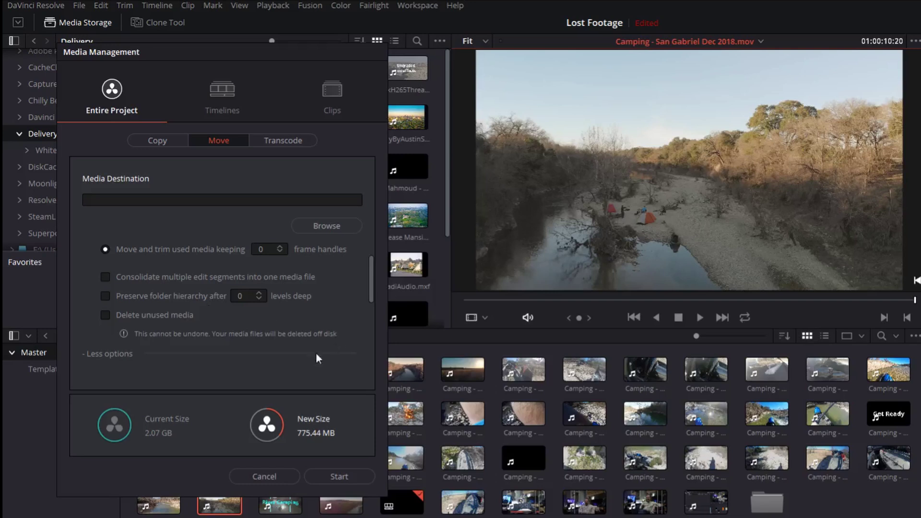
scroll(283, 336, "up", 1)
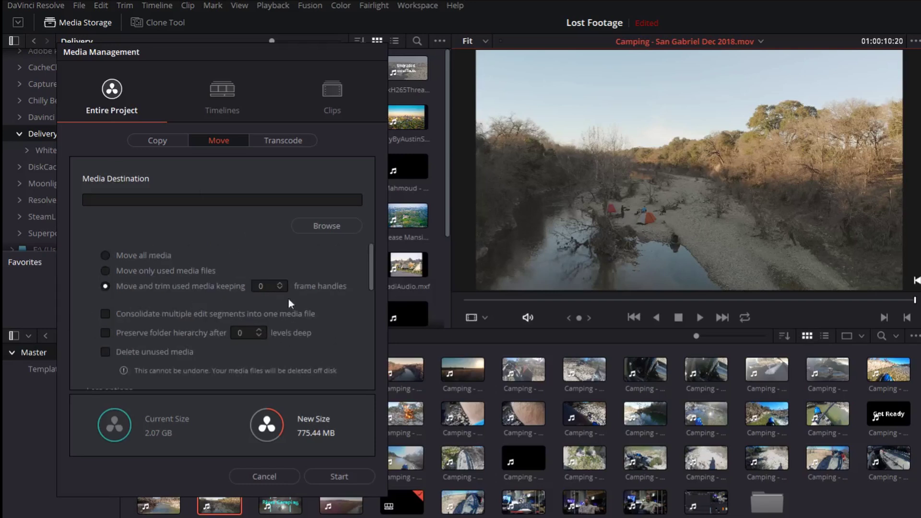